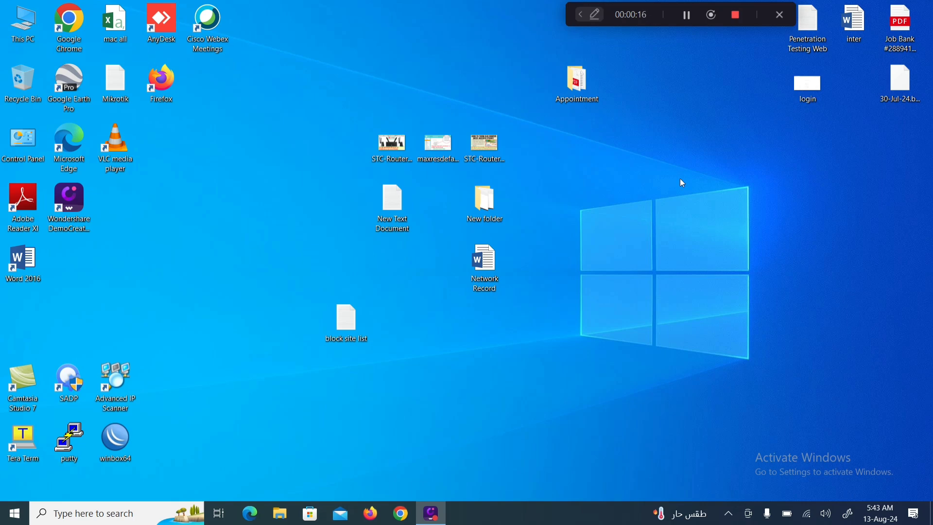
# Open the Ethernet page of the Network & Internet settings and bring up the network adapter options
pyautogui.rightClick(808, 514)
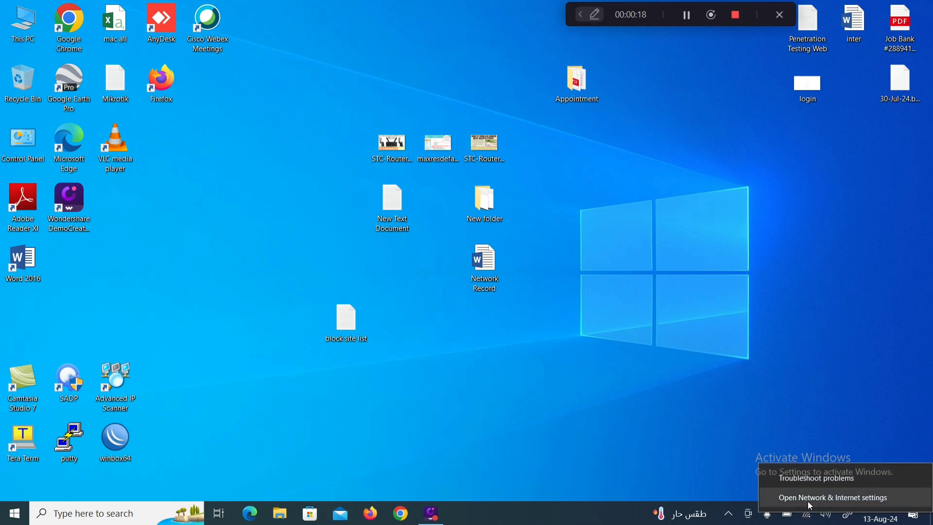
pyautogui.click(811, 505)
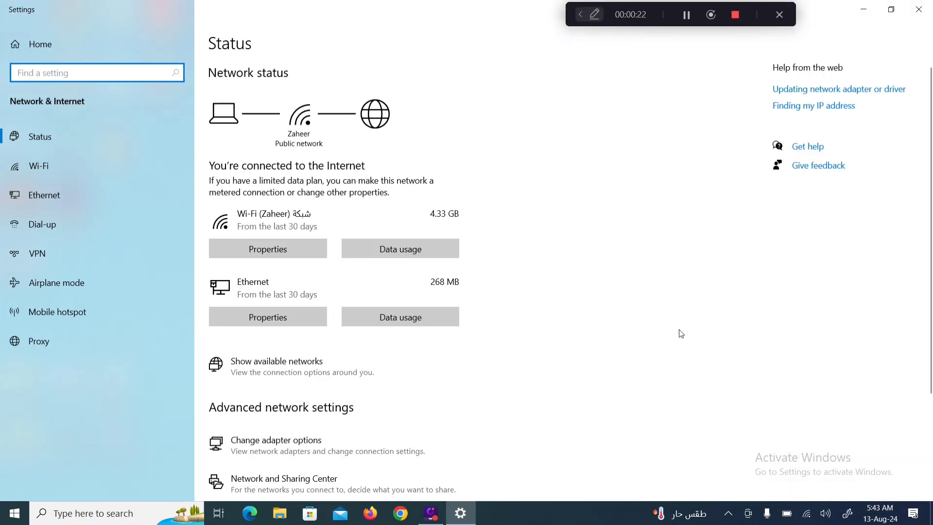
pyautogui.click(43, 198)
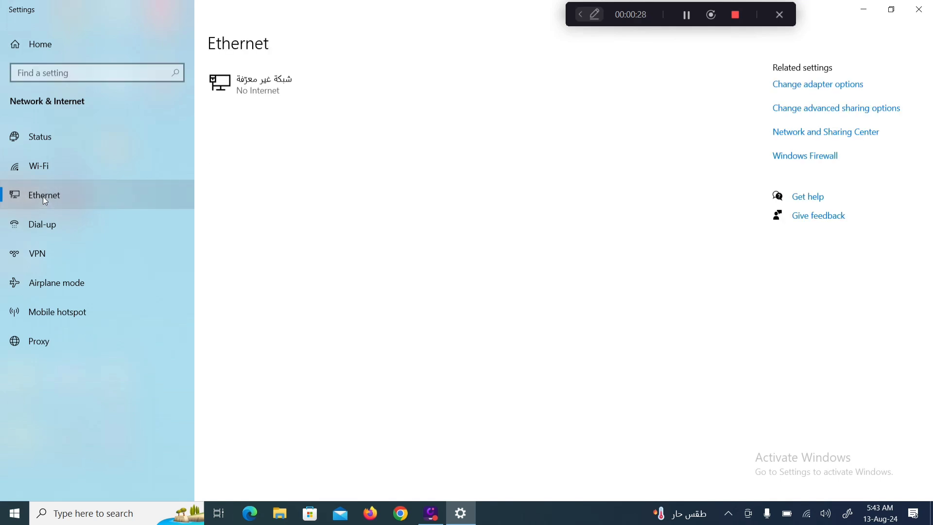
pyautogui.rightClick(45, 197)
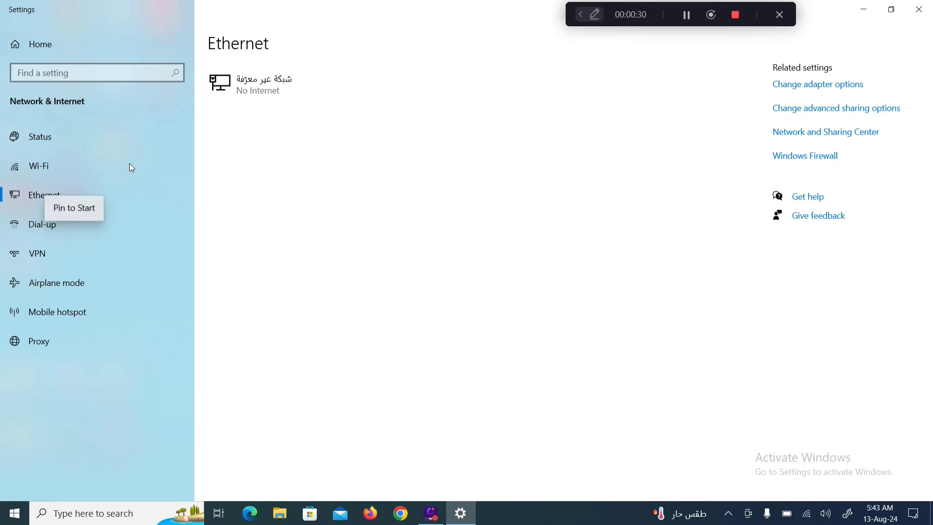
pyautogui.click(58, 193)
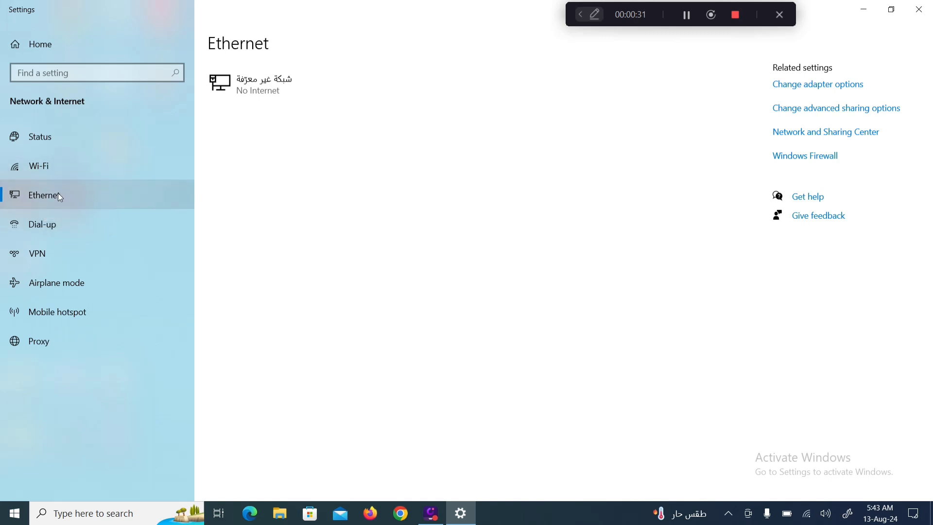
pyautogui.click(820, 92)
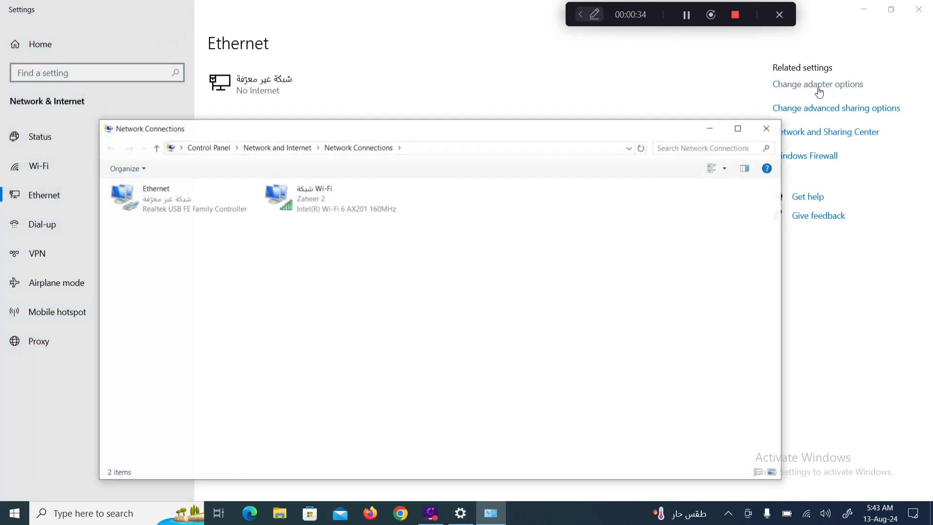
# Open the TCP/IPv4 properties of the Ethernet adapter and switch to a manually specified IP address
pyautogui.rightClick(168, 203)
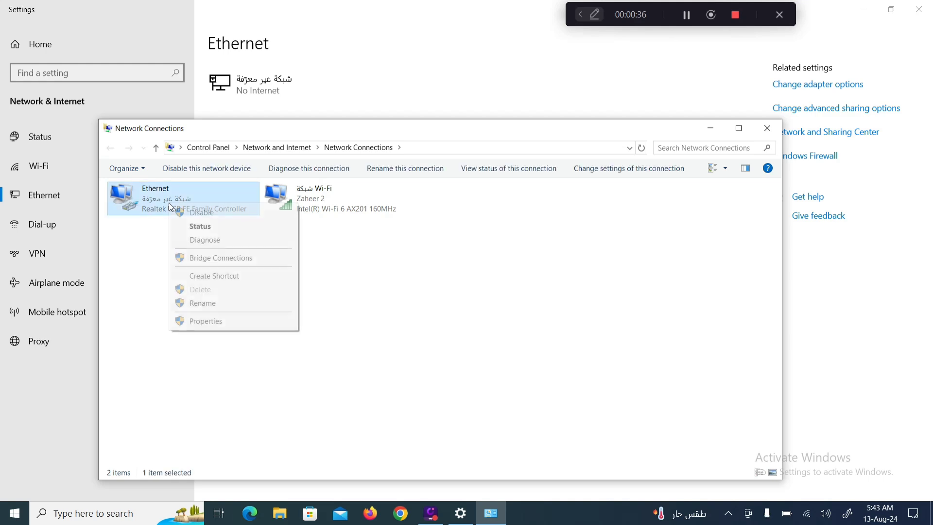
pyautogui.click(213, 322)
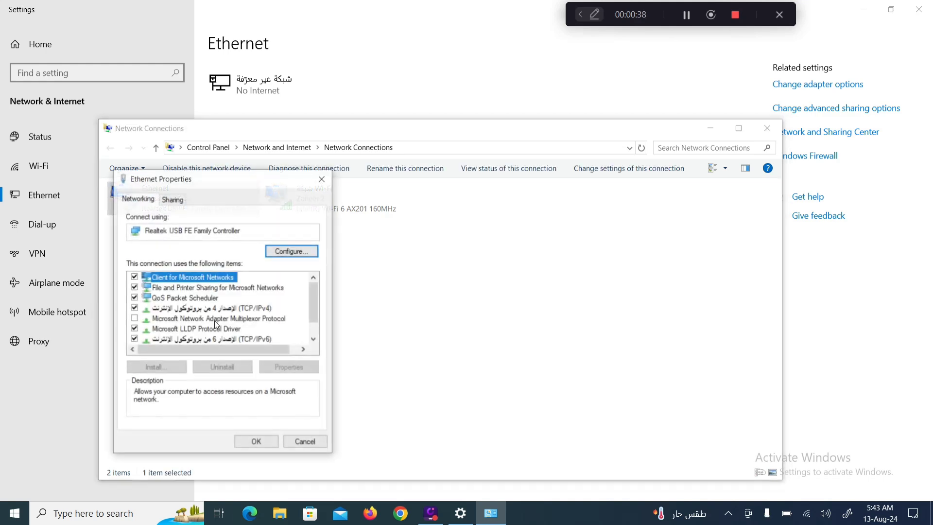
pyautogui.click(208, 309)
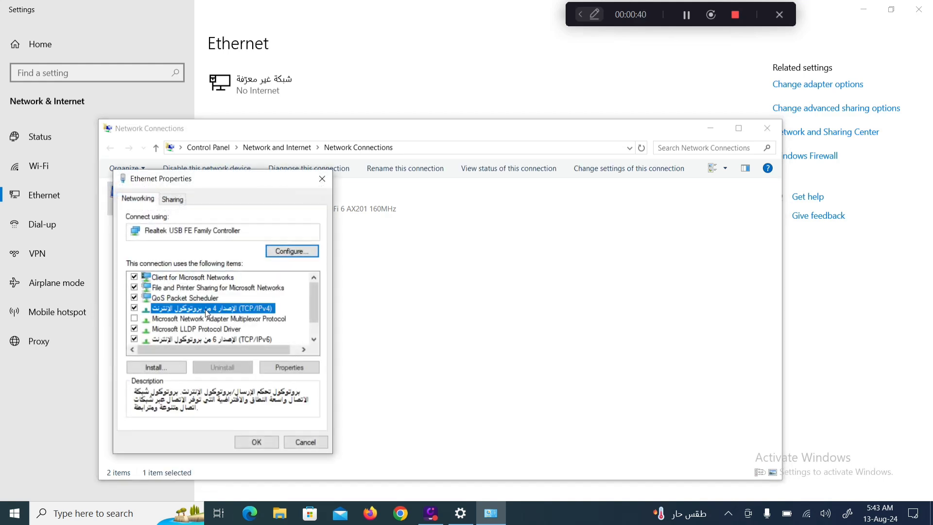
pyautogui.click(286, 368)
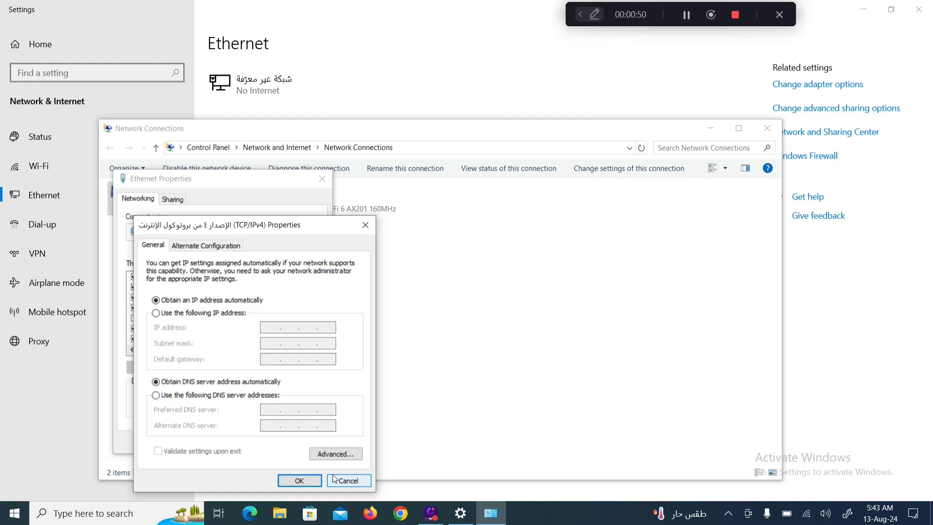
pyautogui.click(156, 314)
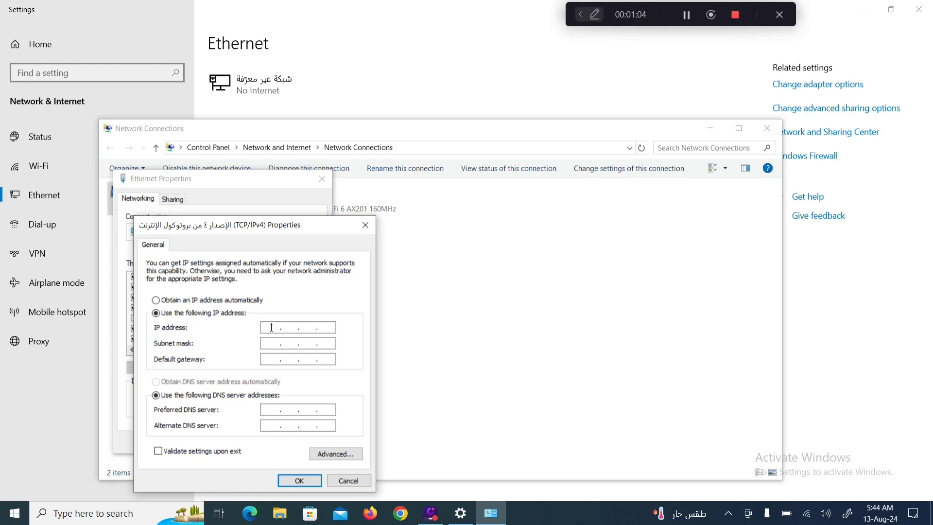
pyautogui.click(273, 327)
# Switch to Chrome and try to load the device's setup page at 192.168.1.20
pyautogui.click(401, 513)
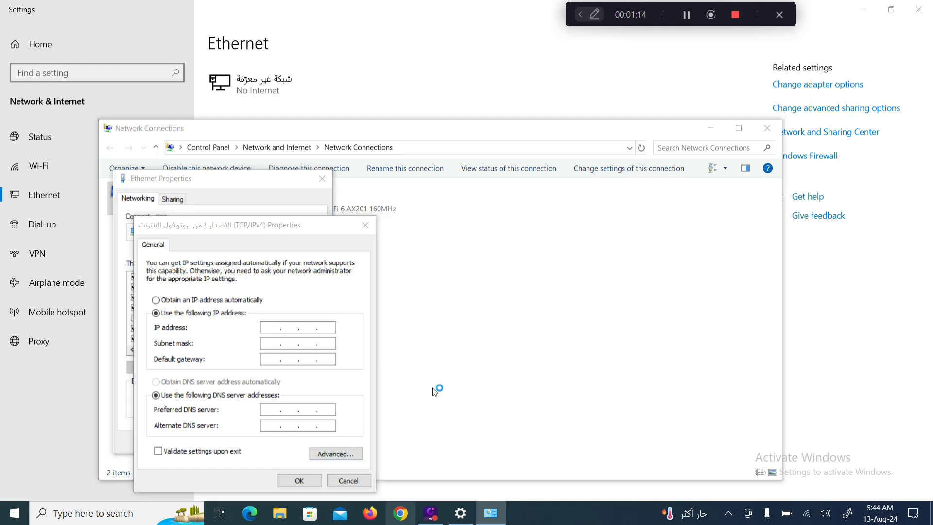
pyautogui.click(282, 39)
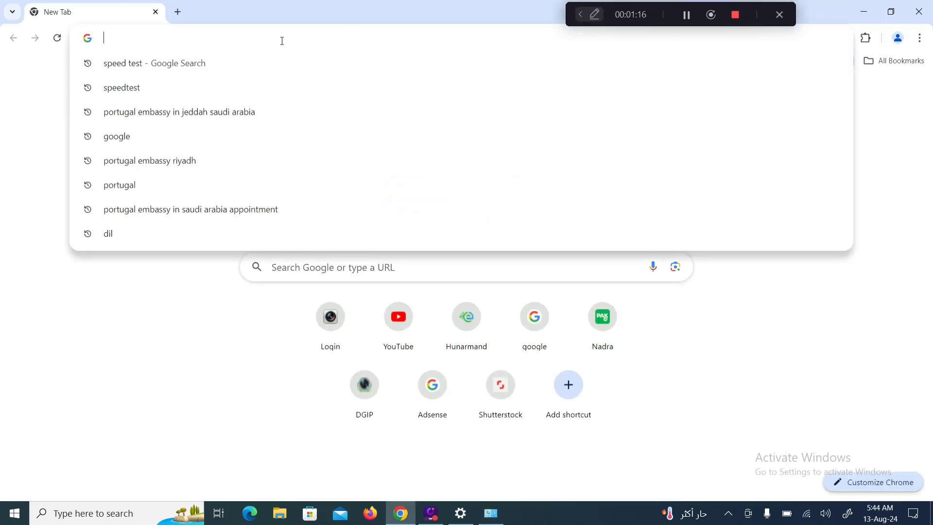
pyautogui.write('192')
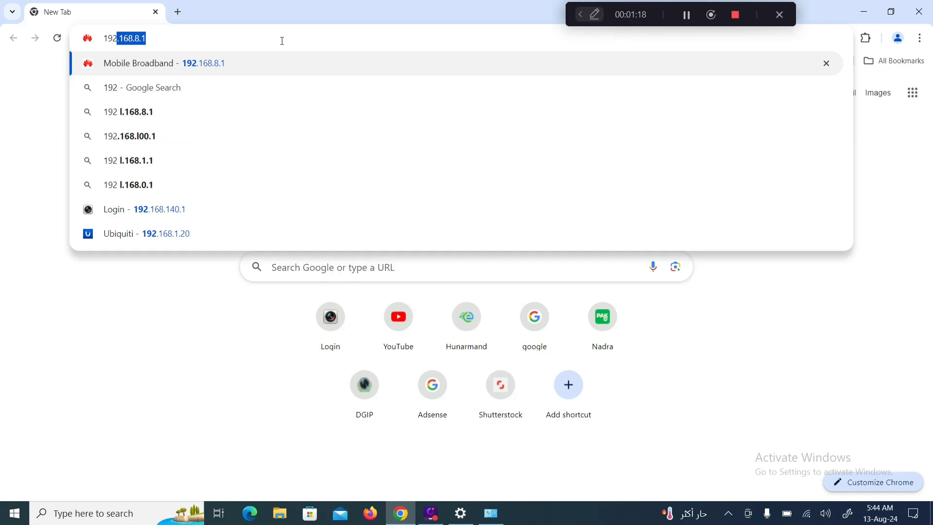
pyautogui.write('.168.')
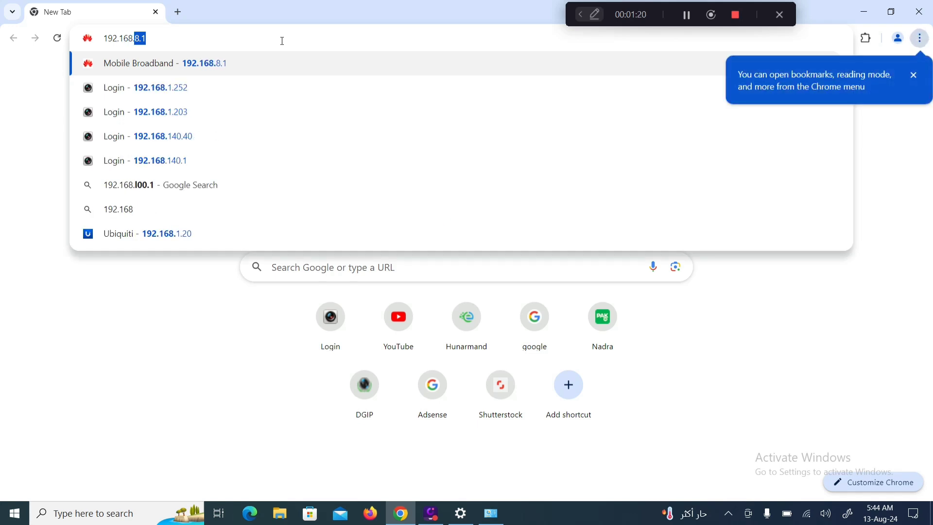
pyautogui.write('1.20')
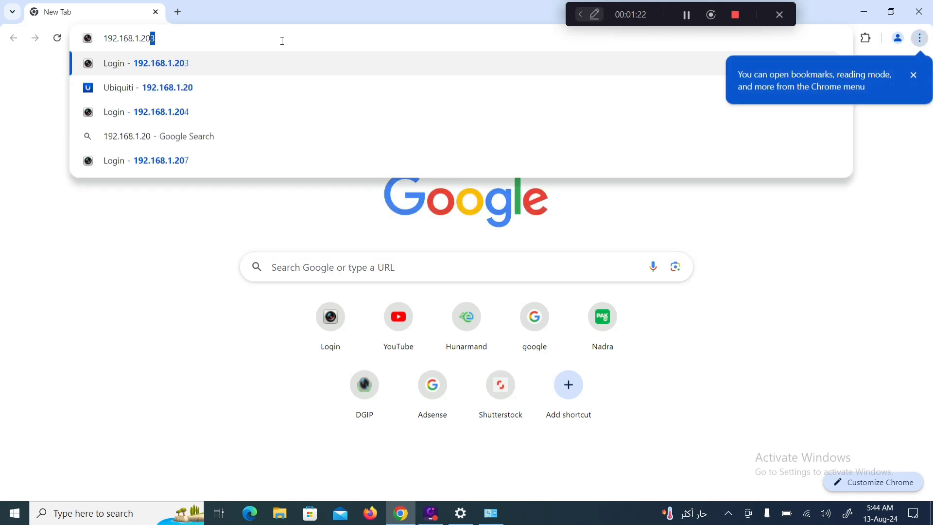
pyautogui.press('Return')
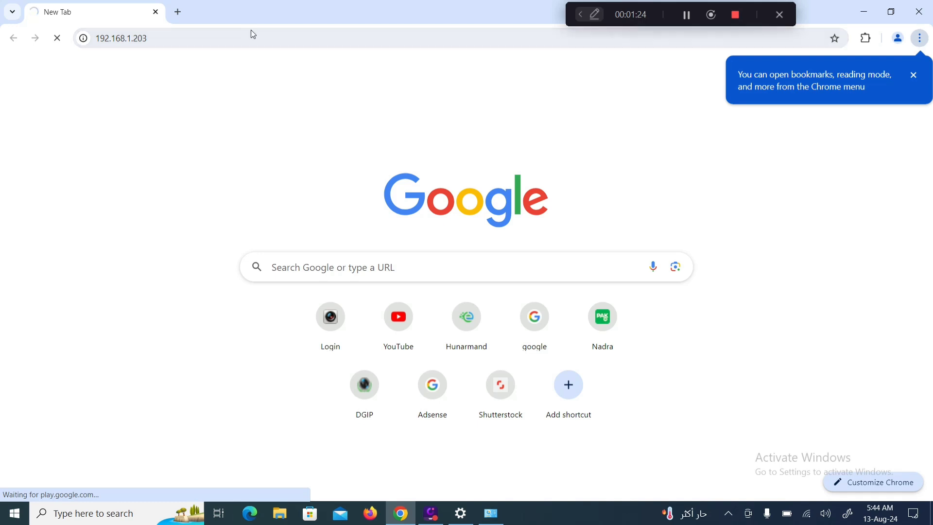
pyautogui.click(253, 41)
pyautogui.click(151, 43)
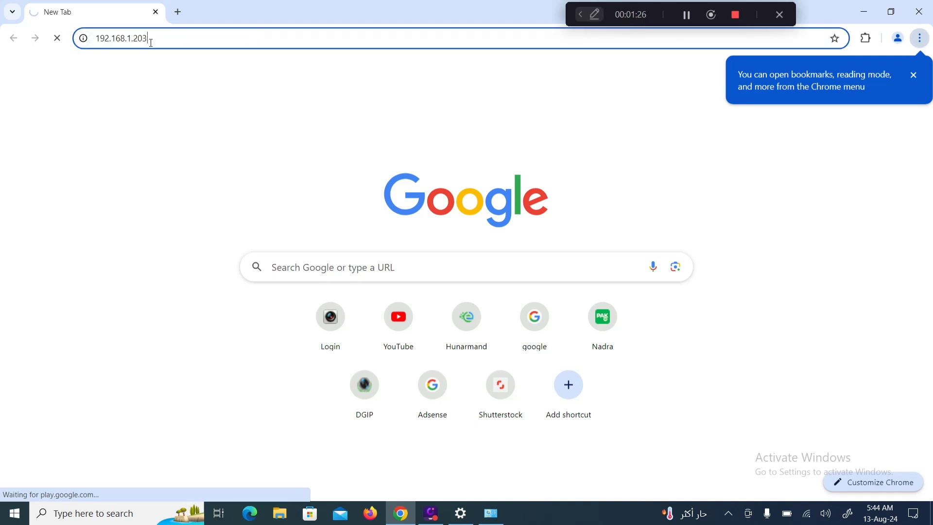
pyautogui.press('BackSpace')
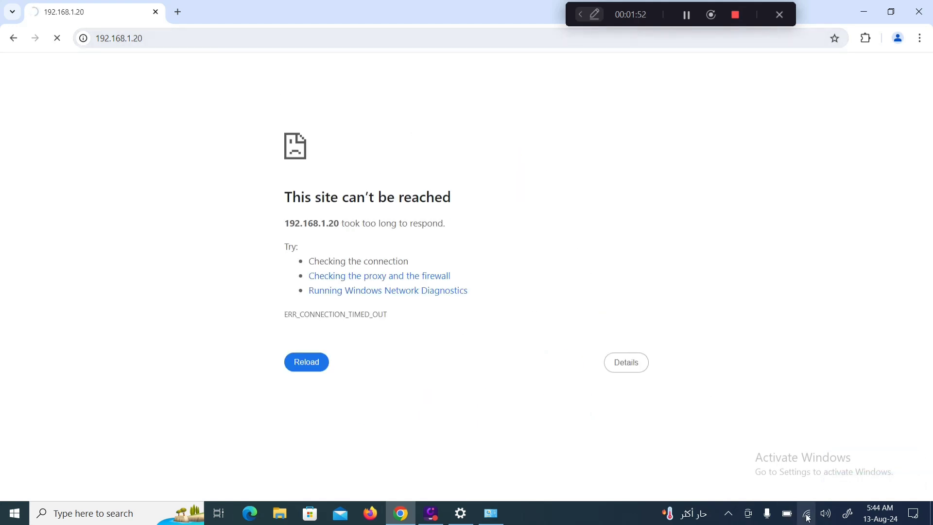
# Return to the network connections, discard the open TCP/IPv4 dialog and reopen the Ethernet adapter's TCP/IPv4 properties
pyautogui.click(461, 514)
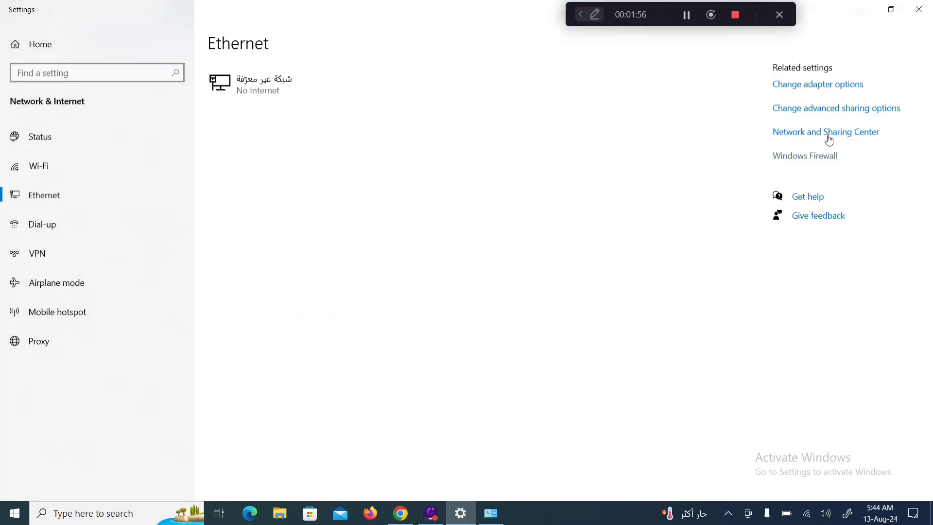
pyautogui.click(800, 86)
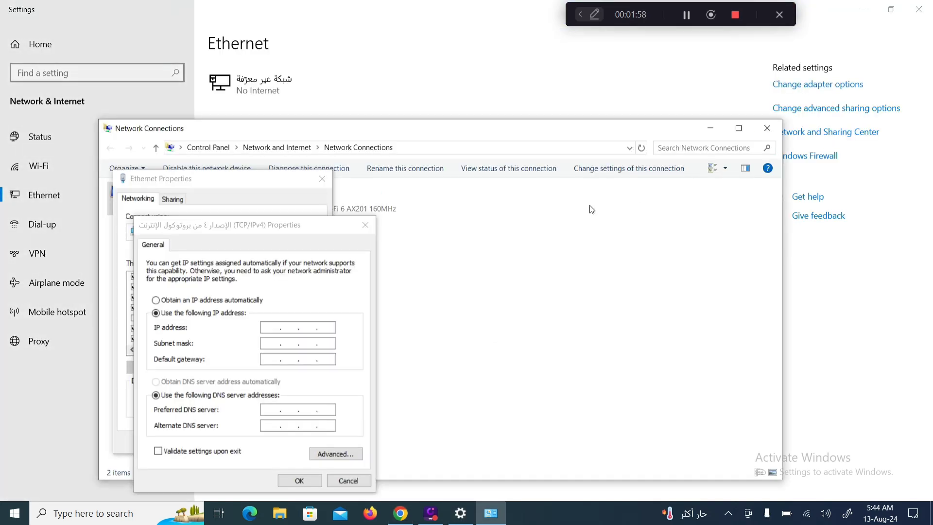
pyautogui.click(361, 228)
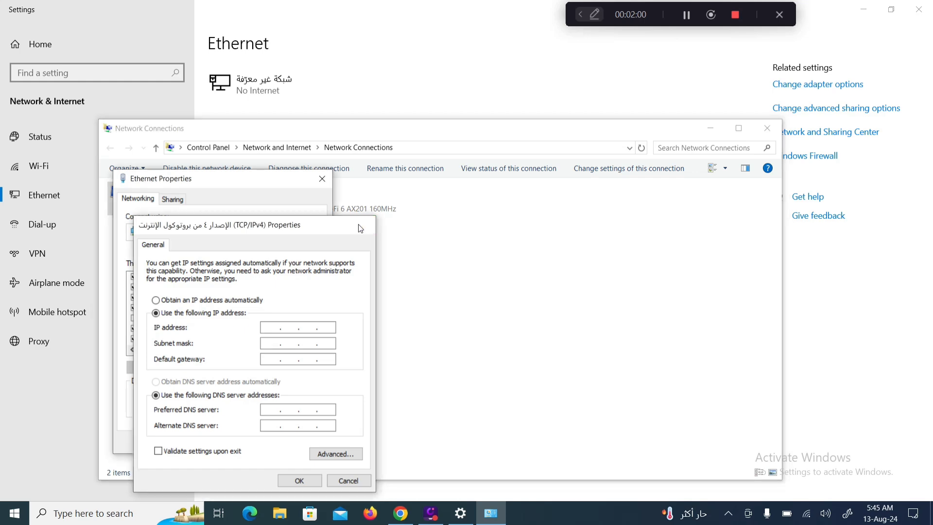
pyautogui.click(362, 227)
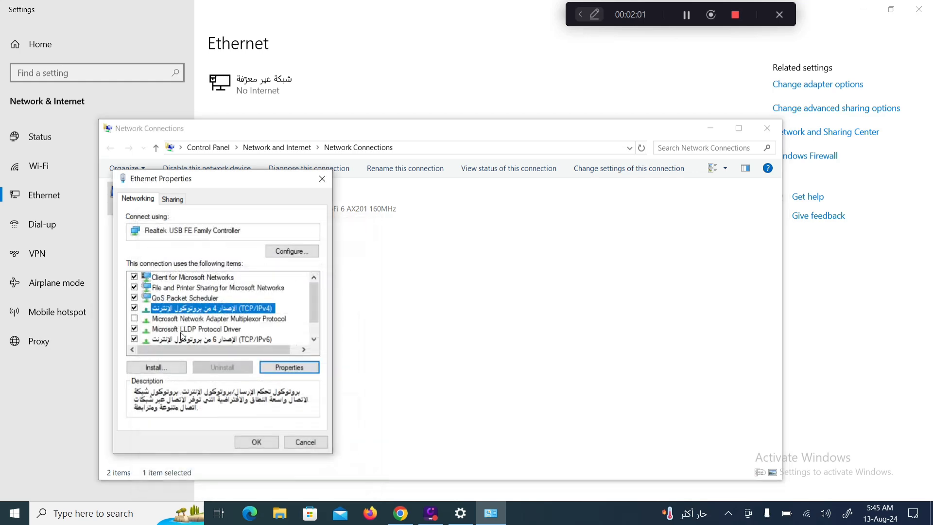
pyautogui.click(284, 368)
pyautogui.moveTo(226, 194); pyautogui.dragTo(385, 133)
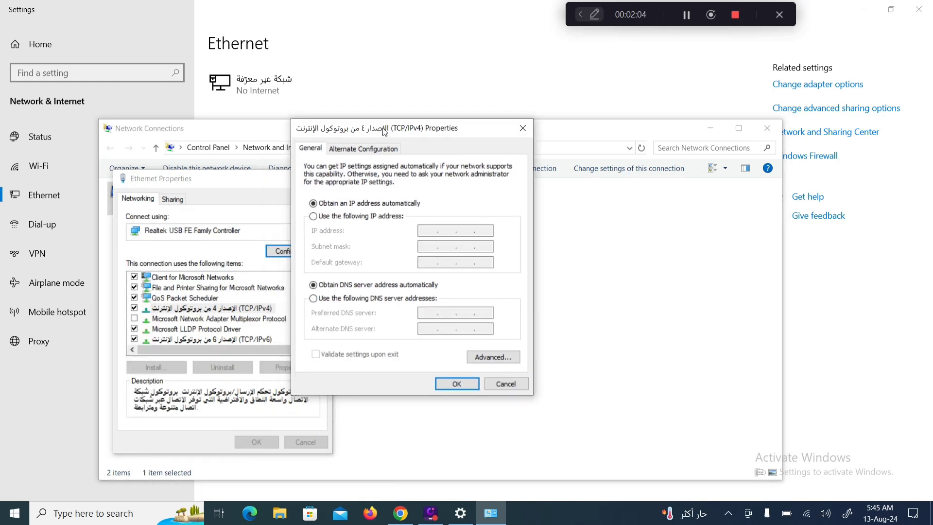
# Switch the Ethernet adapter to a manual address and set its IP address to 192.168.1.100
pyautogui.click(313, 216)
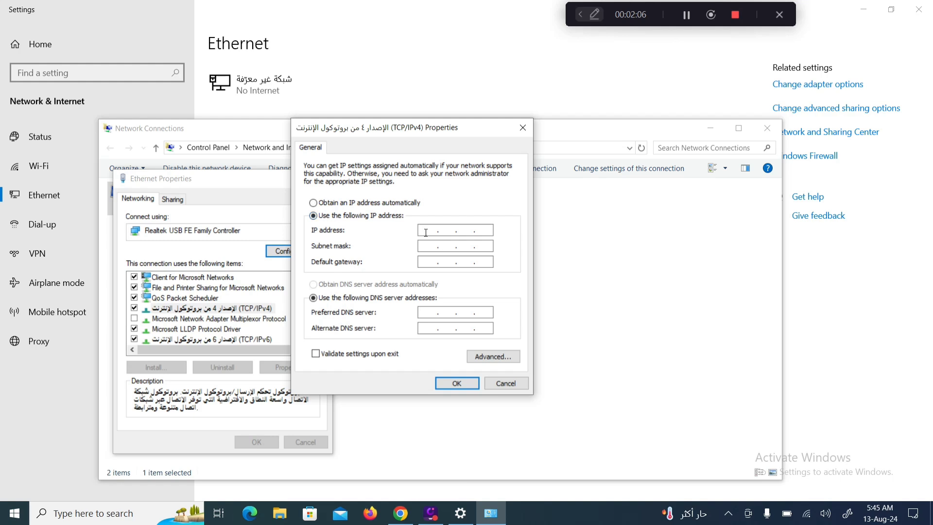
pyautogui.click(426, 233)
pyautogui.write('192 . 168 . ')
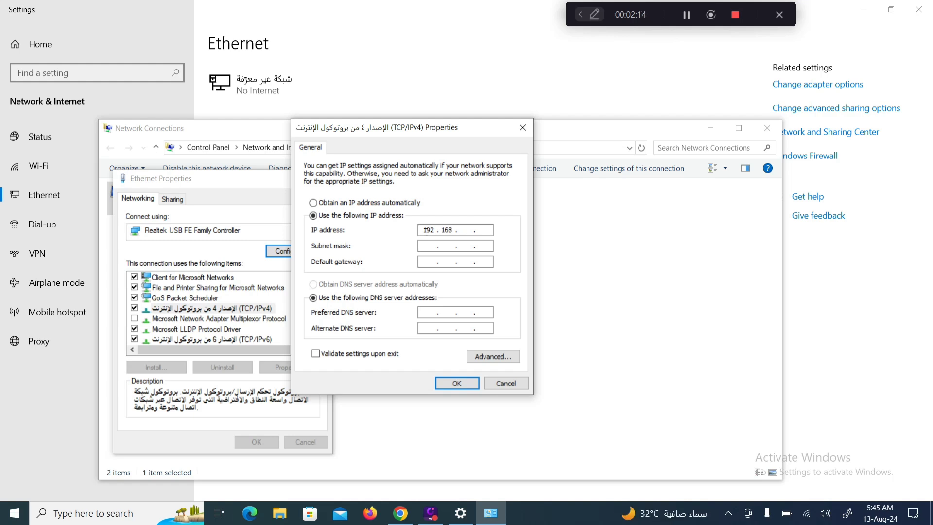
pyautogui.write('1')
pyautogui.press('.')
pyautogui.write('1 00')
# Set the subnet mask to 255.255.255.0 and the default gateway to 192.168.1.1, and save the Ethernet adapter's settings
pyautogui.click(423, 248)
pyautogui.click(429, 263)
pyautogui.write('192 . 168 . 1 . 1')
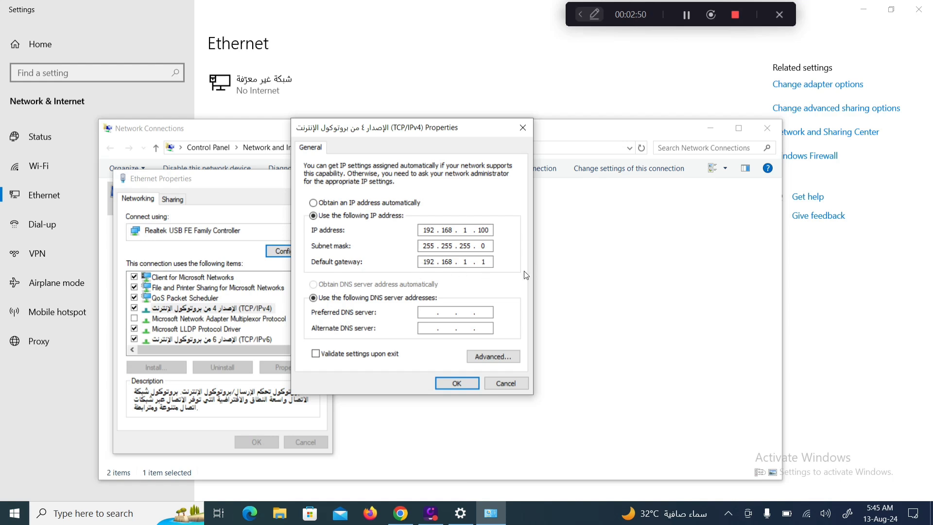
pyautogui.doubleClick(482, 263)
pyautogui.click(487, 230)
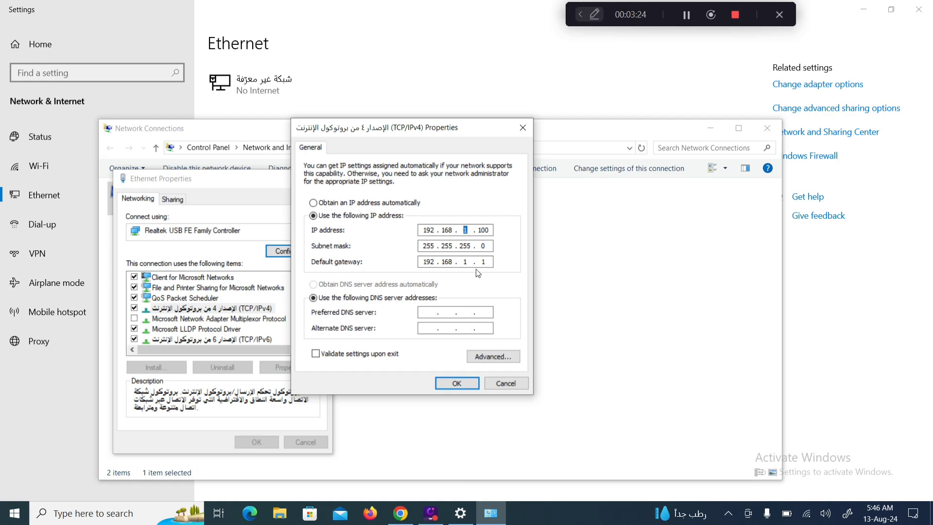
pyautogui.click(462, 381)
pyautogui.click(256, 442)
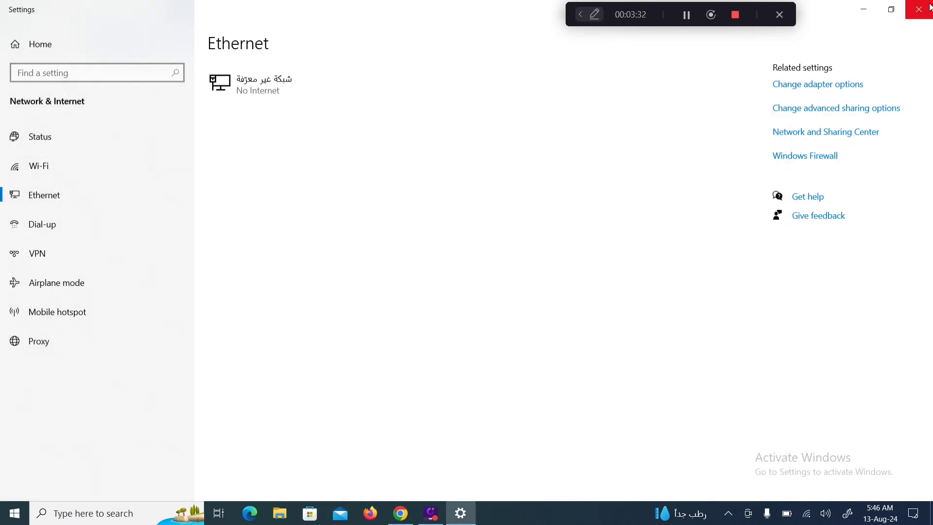
# Switch to Chrome and load the PowerBeam 5AC setup page at 192.168.1.20
pyautogui.click(401, 513)
pyautogui.click(201, 42)
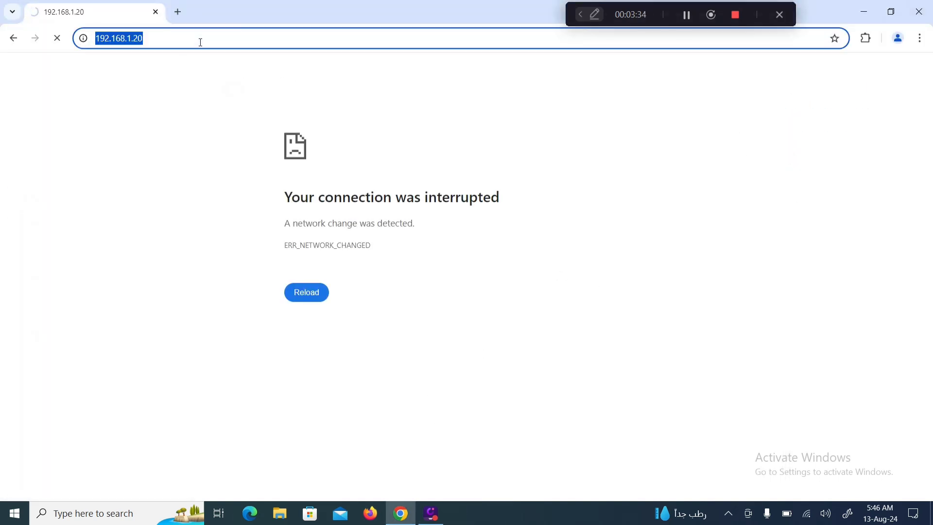
pyautogui.click(201, 43)
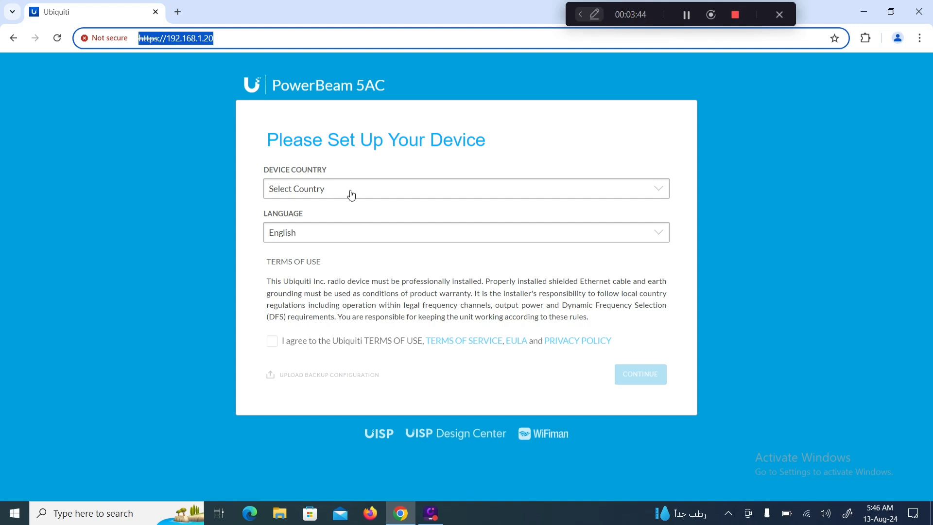
# Set the device country to Saudi Arabia, agree to the Ubiquiti terms of use and continue the setup
pyautogui.click(351, 195)
pyautogui.write('sau')
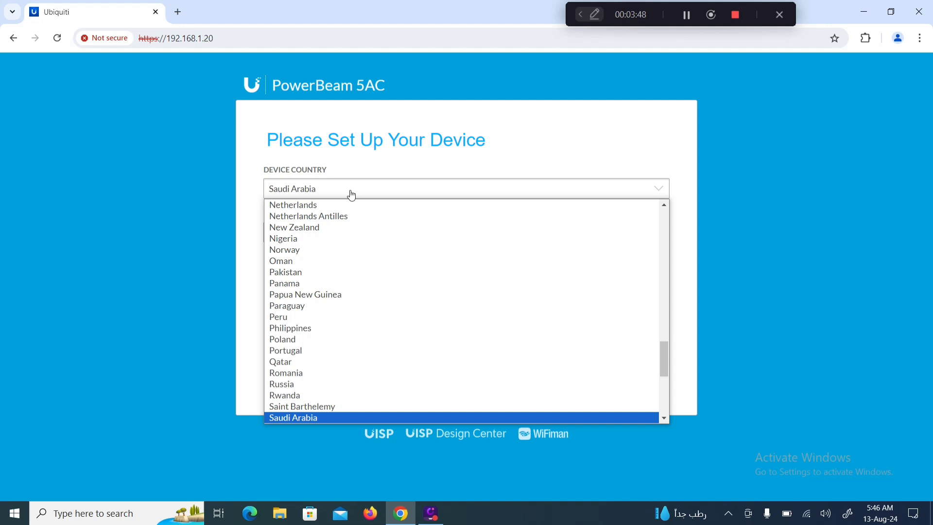
pyautogui.click(323, 118)
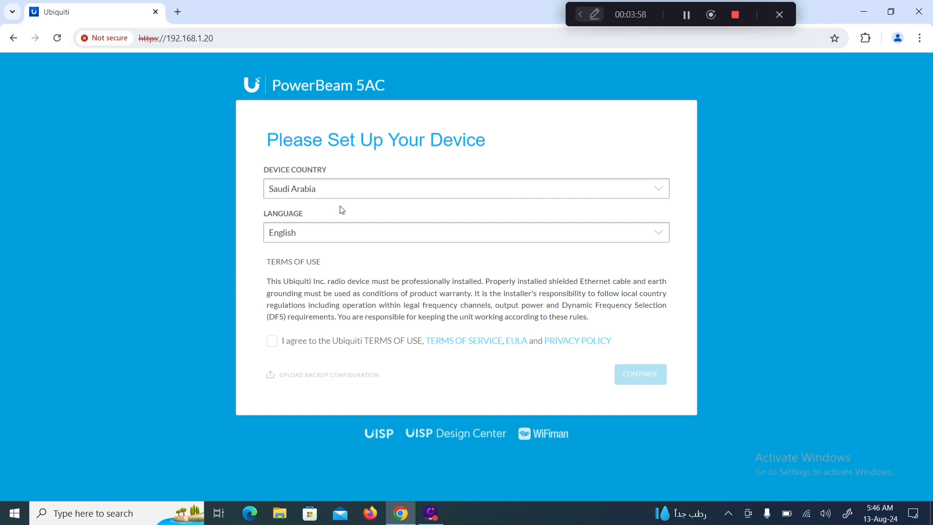
pyautogui.click(273, 345)
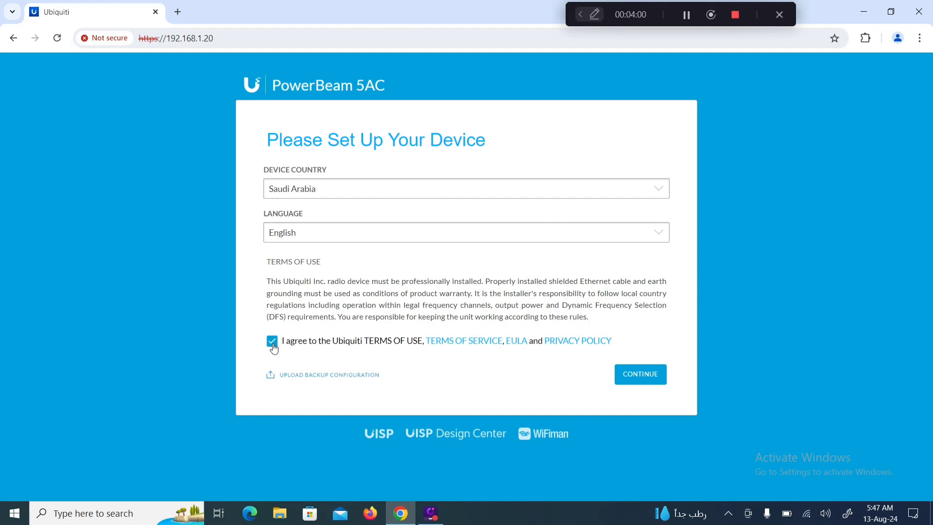
pyautogui.click(635, 377)
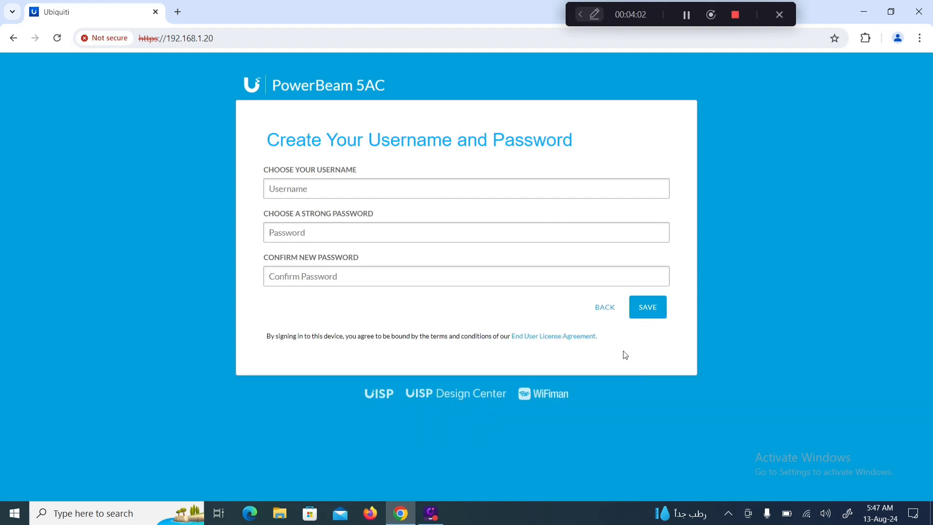
# Enter admin as the username for the device login
pyautogui.click(372, 196)
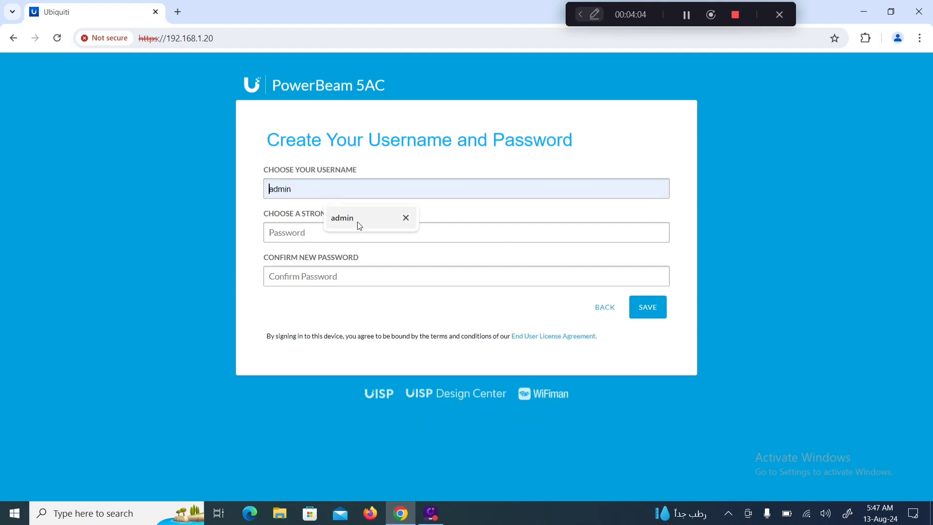